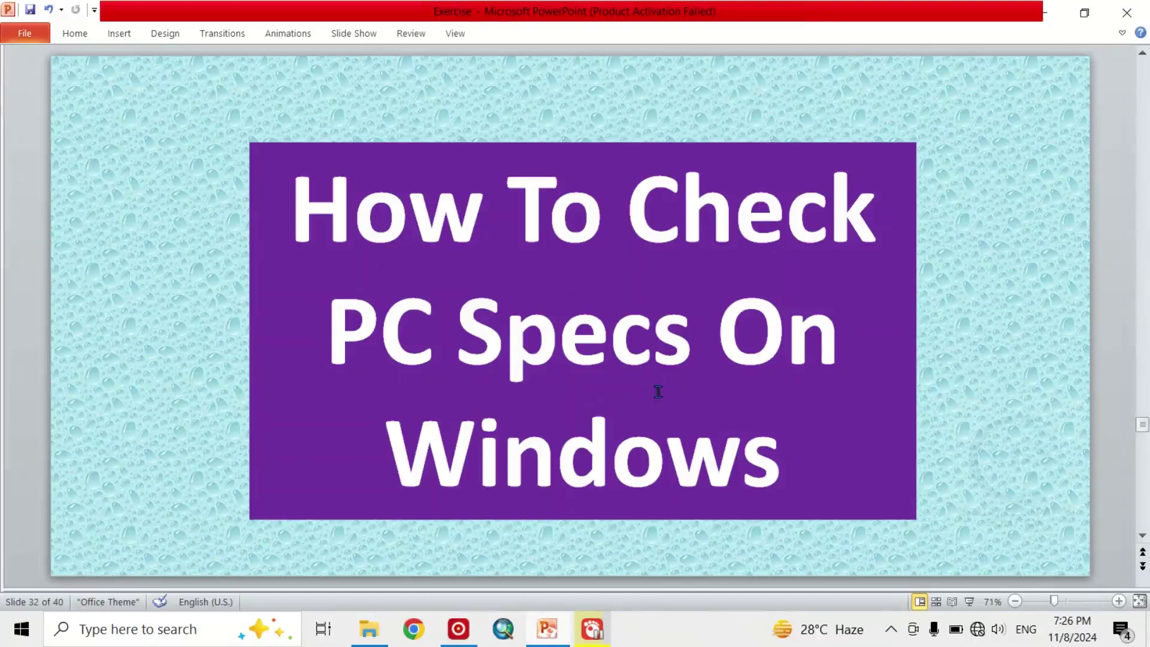
- Minimize the 'How To Check PC Specs' PowerPoint presentation to reveal the desktop
click(1049, 11)
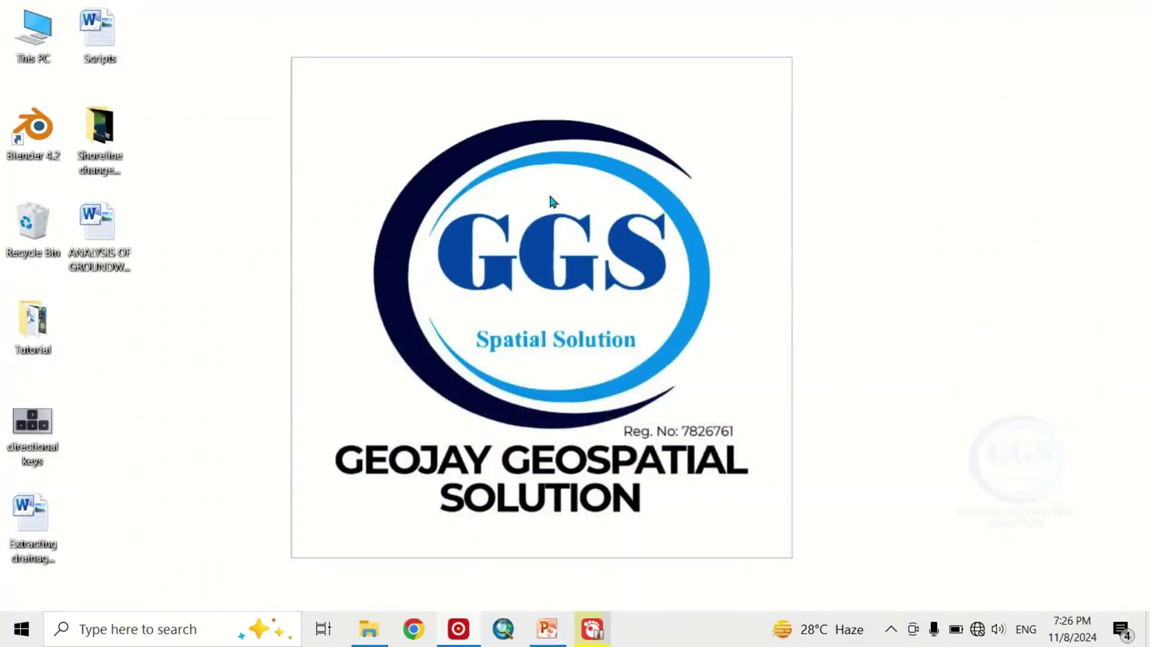
- Open Settings > System > About and review the i5-3337U, 4.00 GB RAM, Windows 10 Home 22H2 specs
click(21, 630)
click(24, 546)
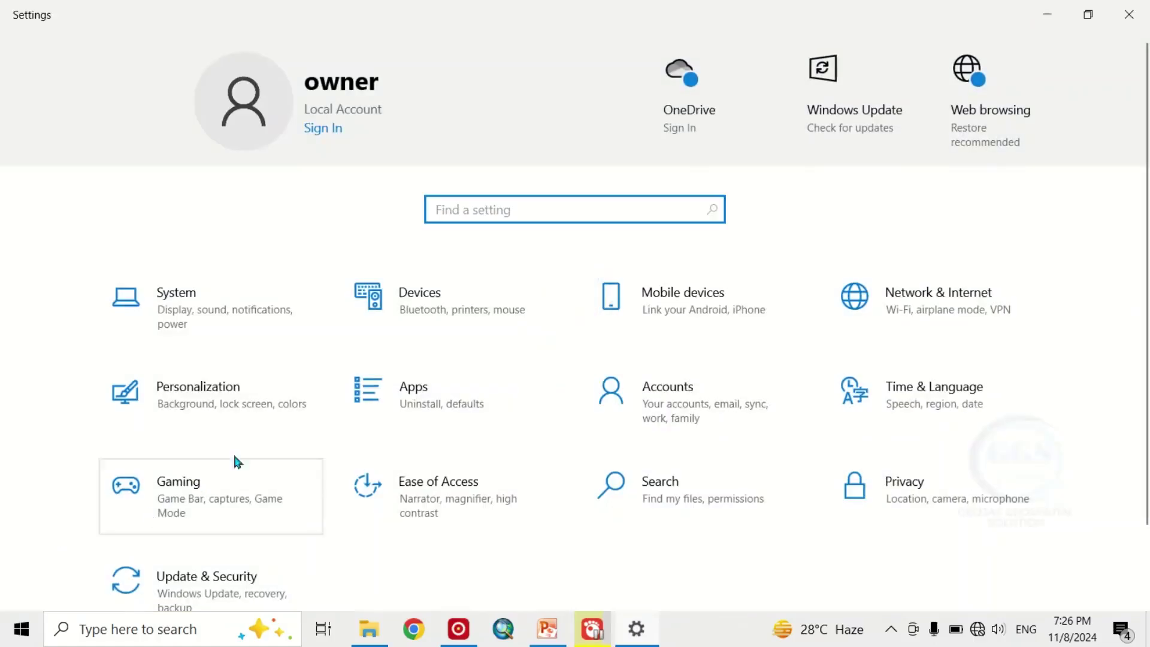
click(193, 305)
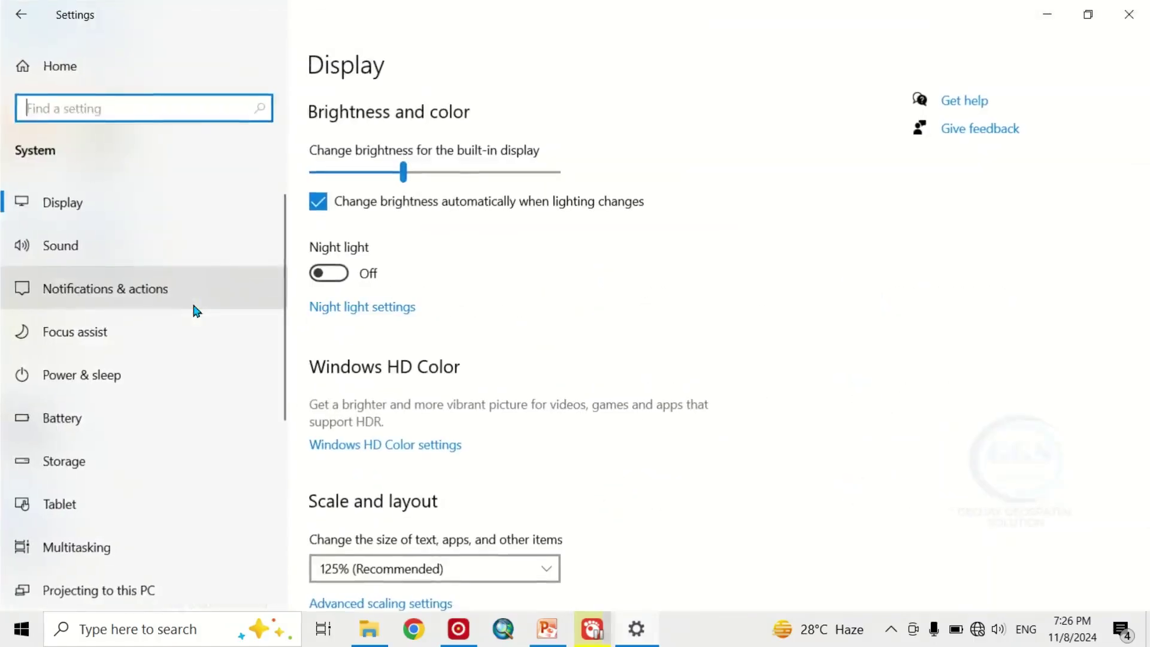
scroll(126, 427, down, 5)
scroll(117, 429, down, 1)
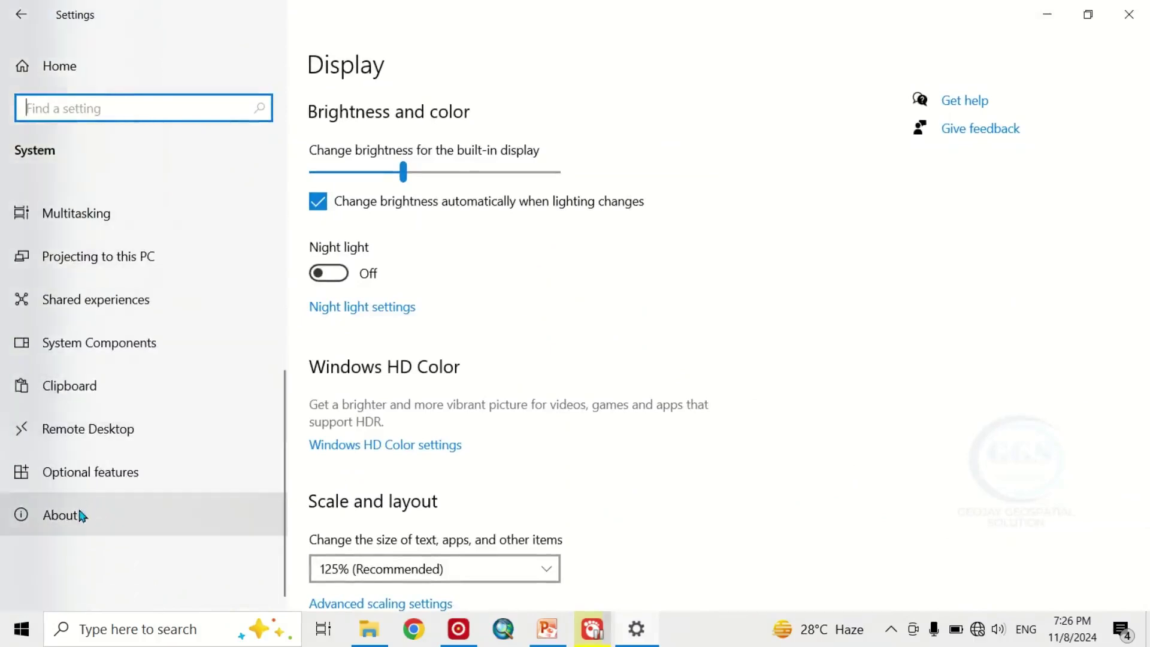
click(66, 519)
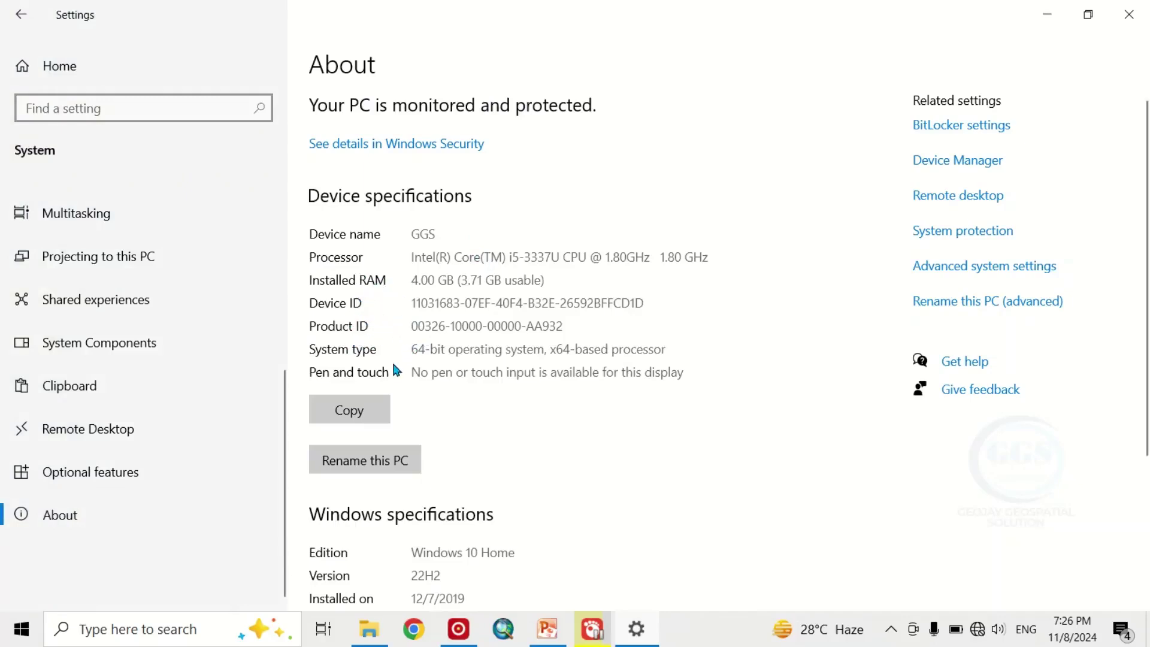
scroll(417, 352, down, 5)
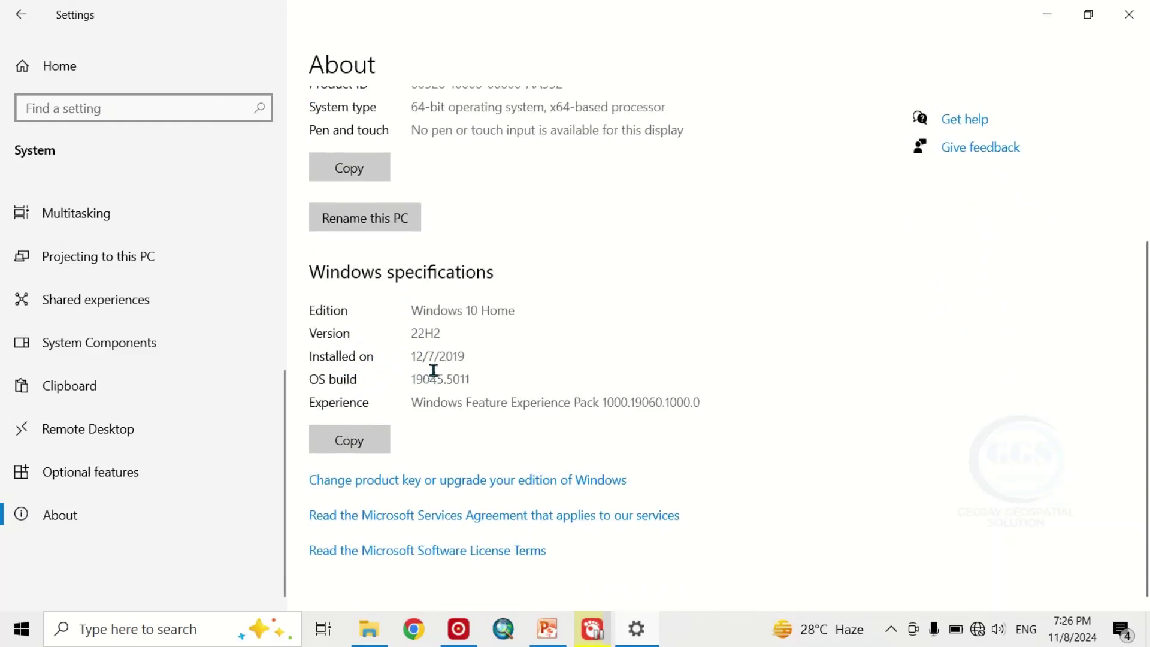
scroll(432, 369, up, 4)
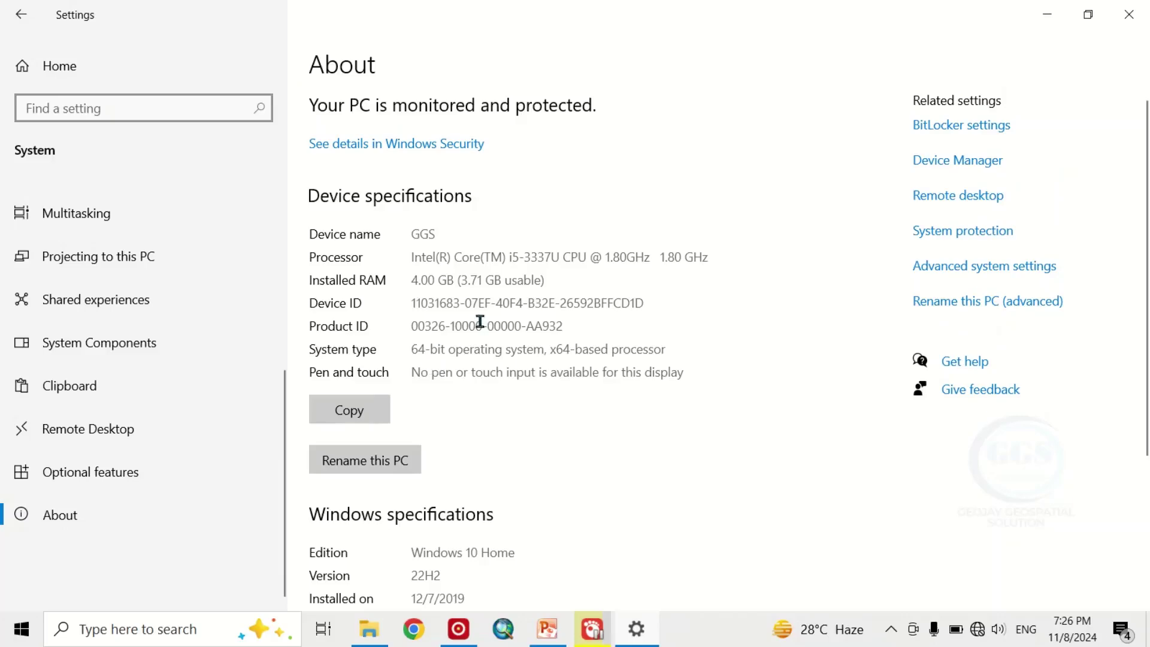
- Minimize Settings and search Windows for 'sytem' to find System Information
click(1049, 17)
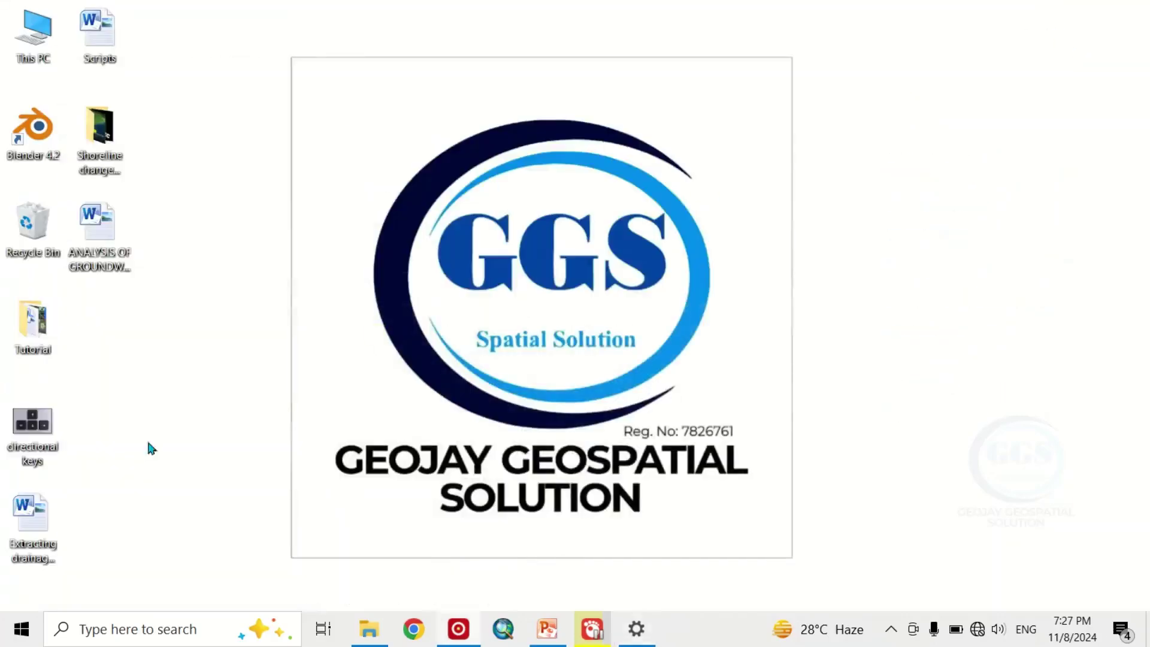
click(96, 629)
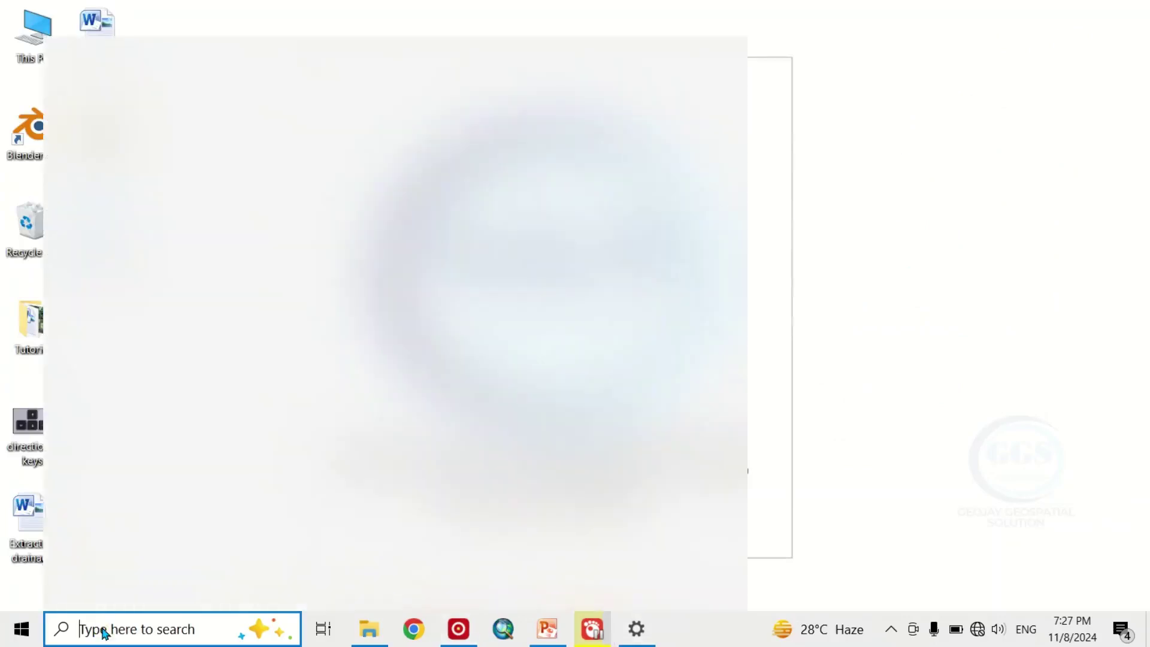
text(sy)
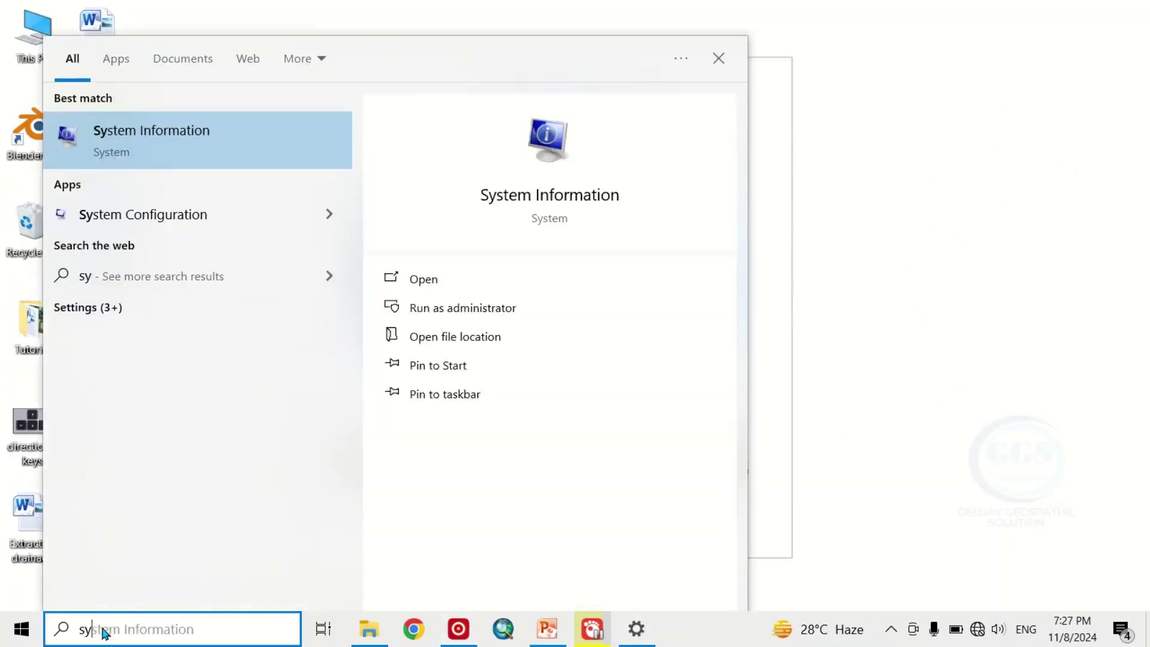
text(tem)
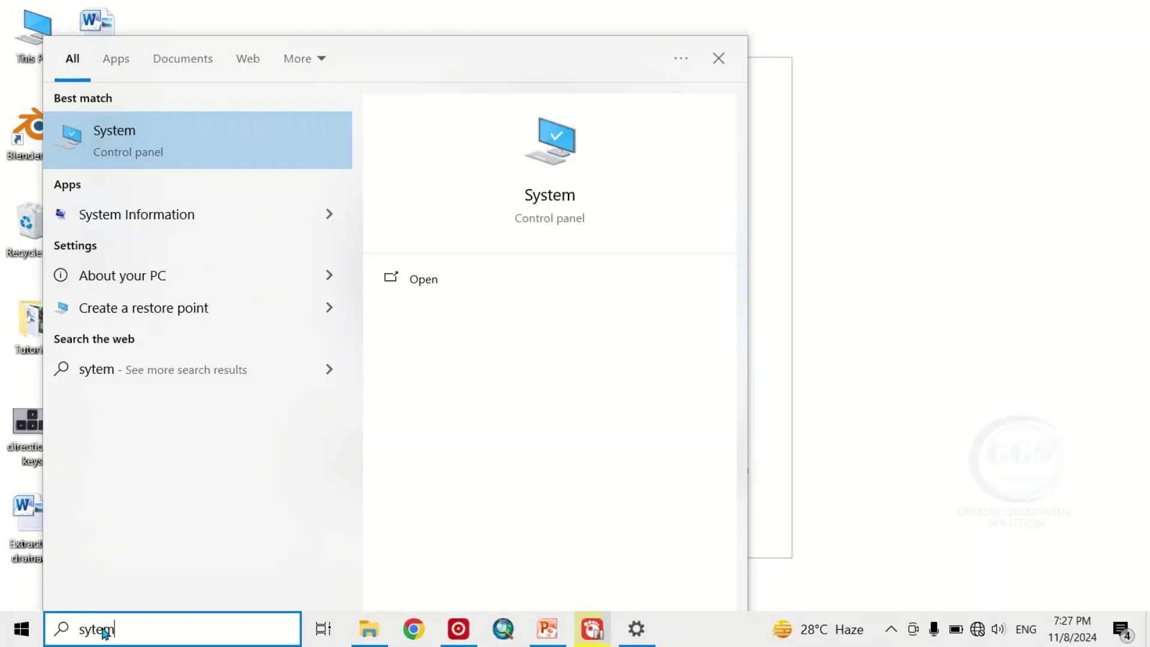
- Open System Information maximized and review its System Summary: Windows 10 Home, i5-3337U, 4.00 GB memory
click(117, 224)
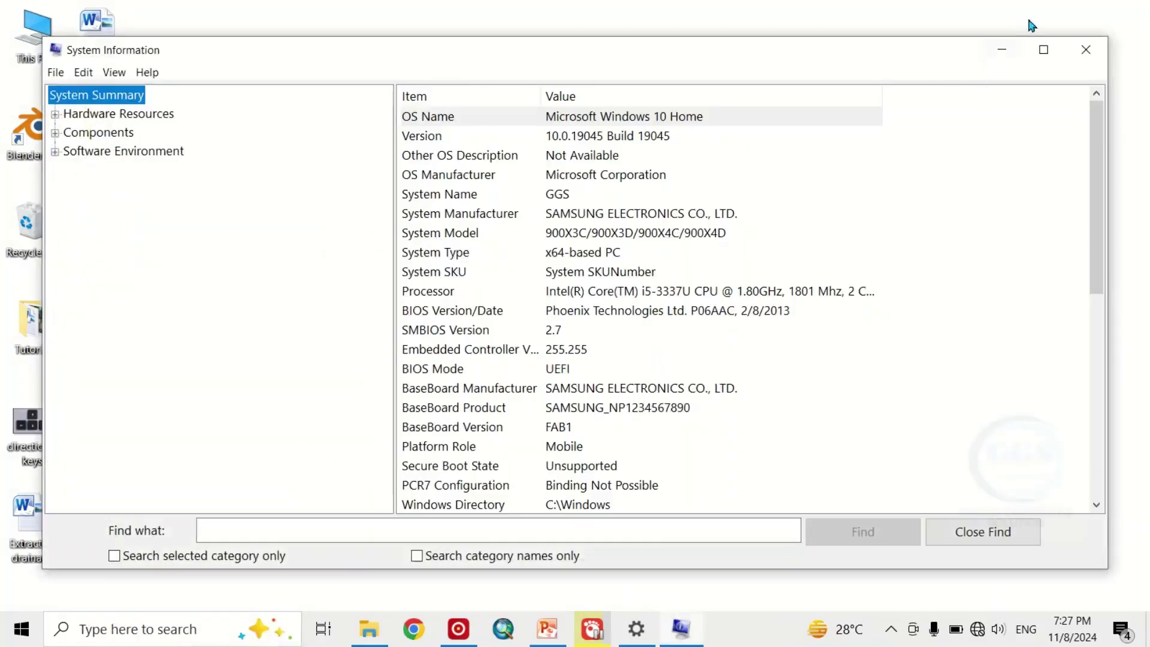
click(1043, 50)
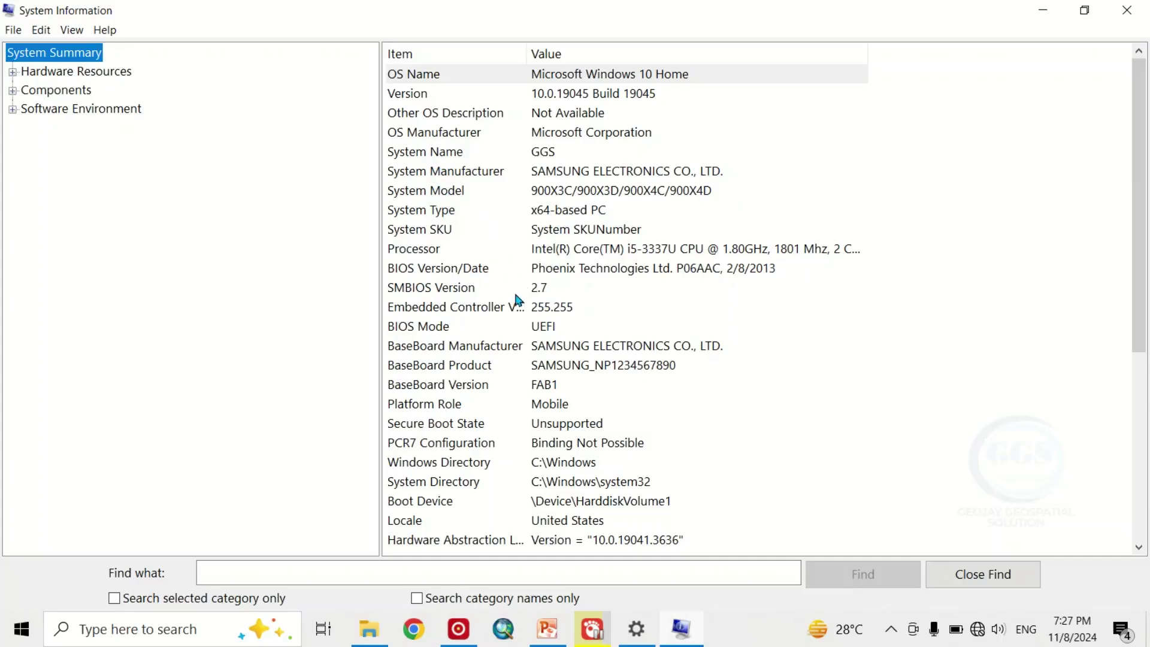
scroll(516, 346, down, 6)
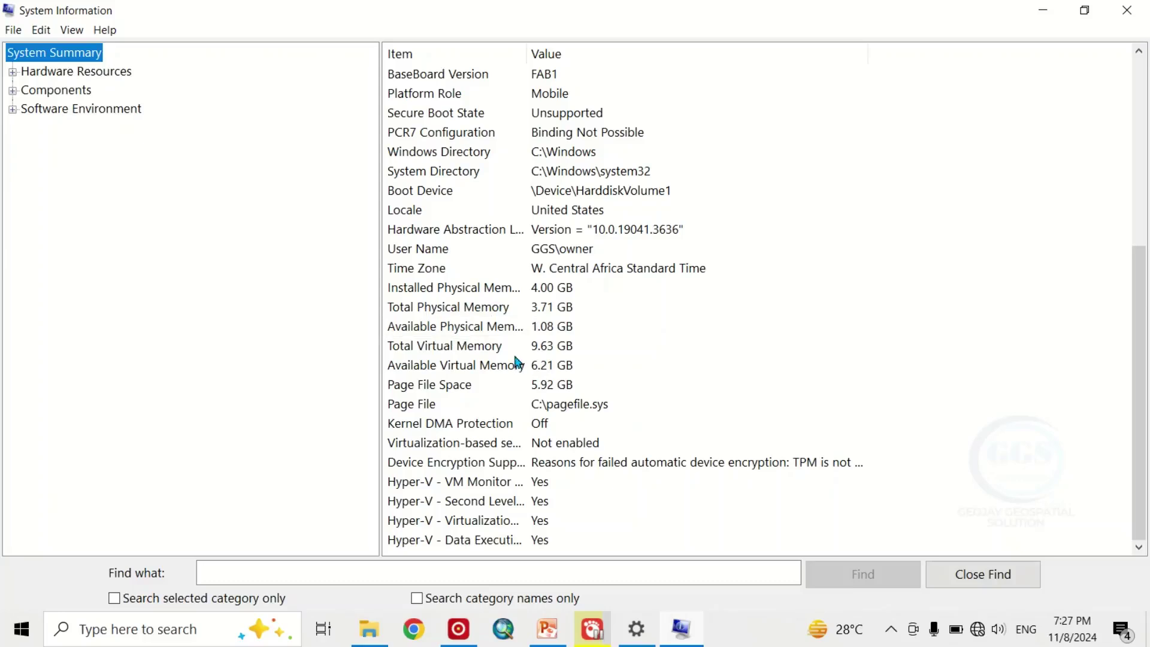
scroll(509, 302, up, 1)
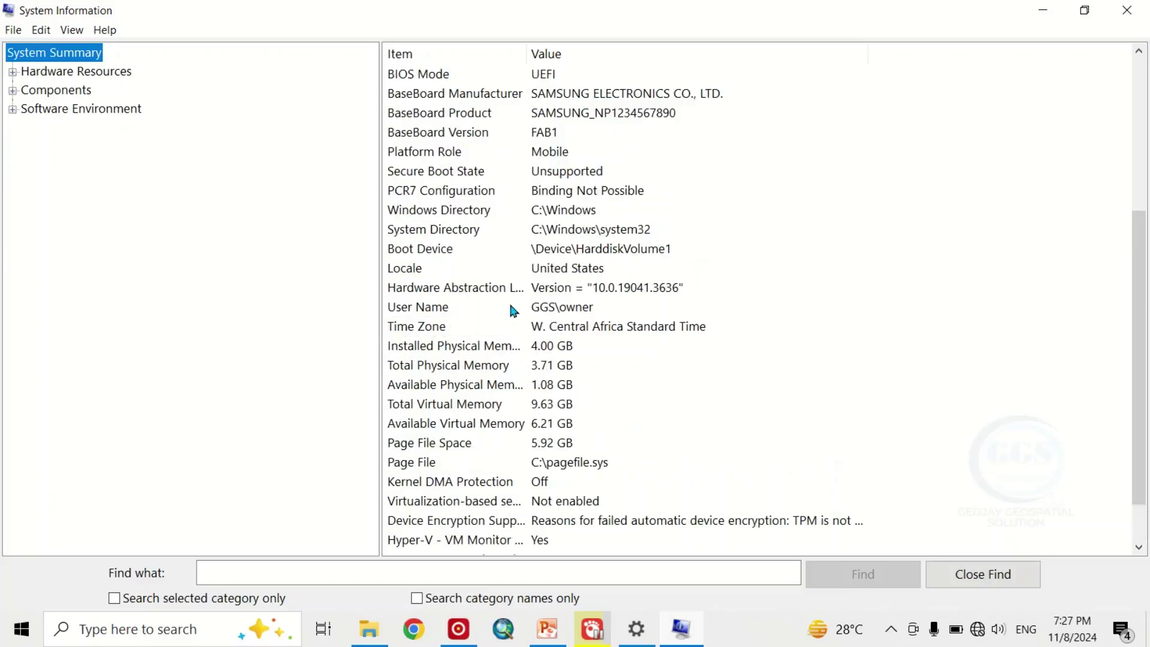
- View the Components > Display details and driver version for Intel HD Graphics 4000, then minimize System Information
click(12, 90)
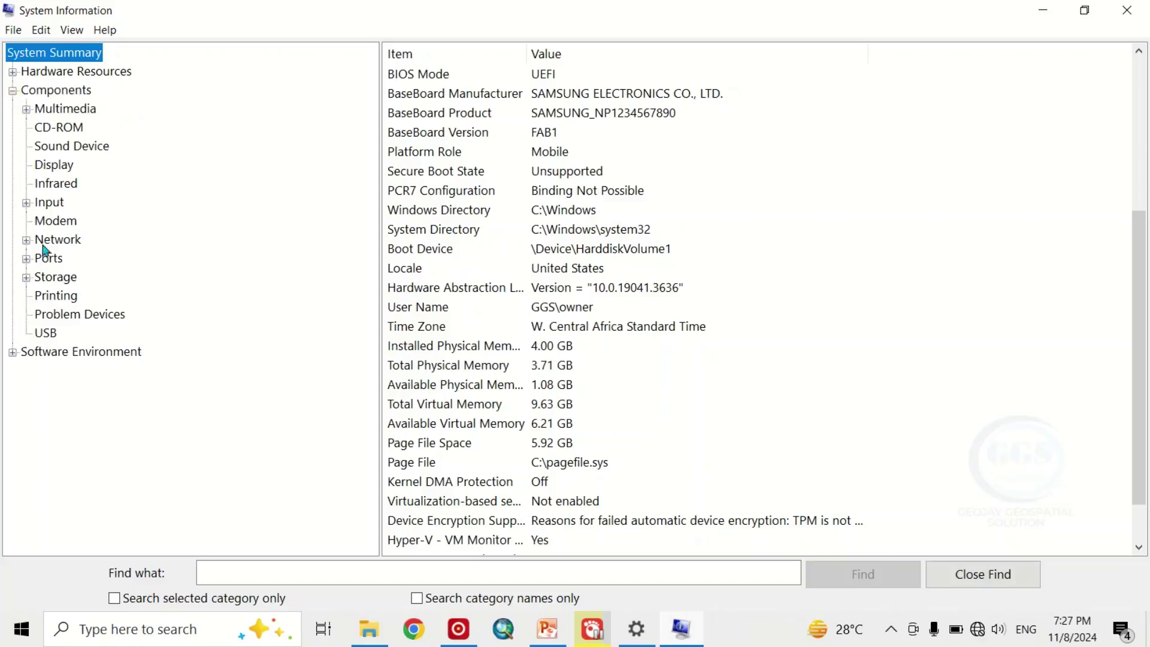
click(44, 171)
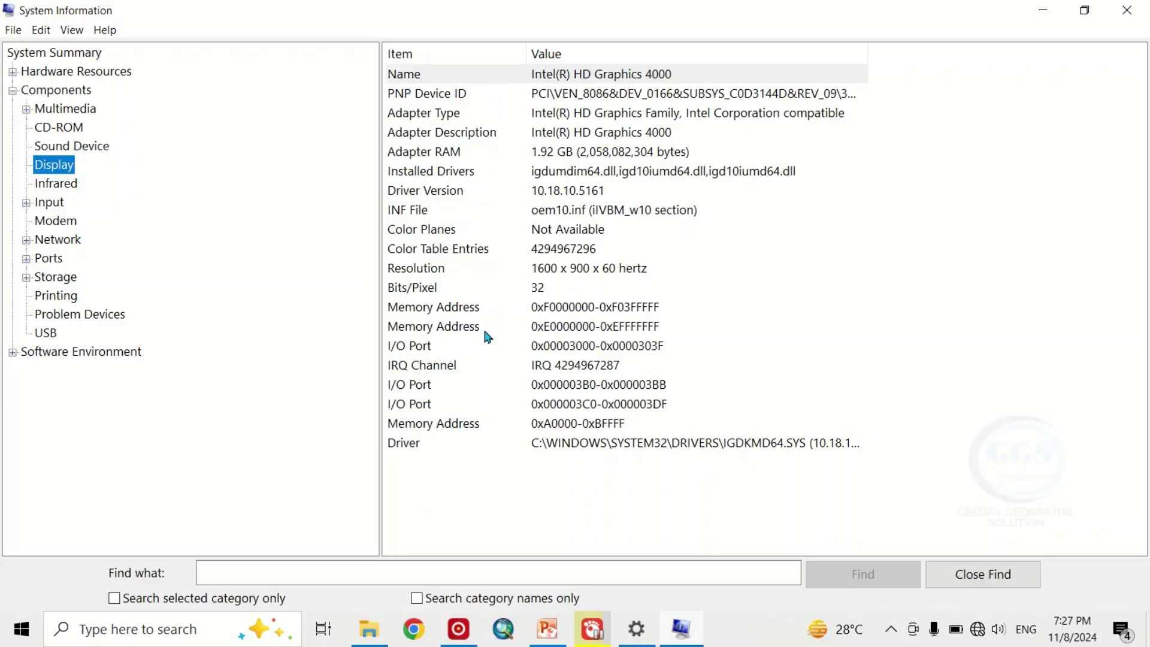
click(437, 192)
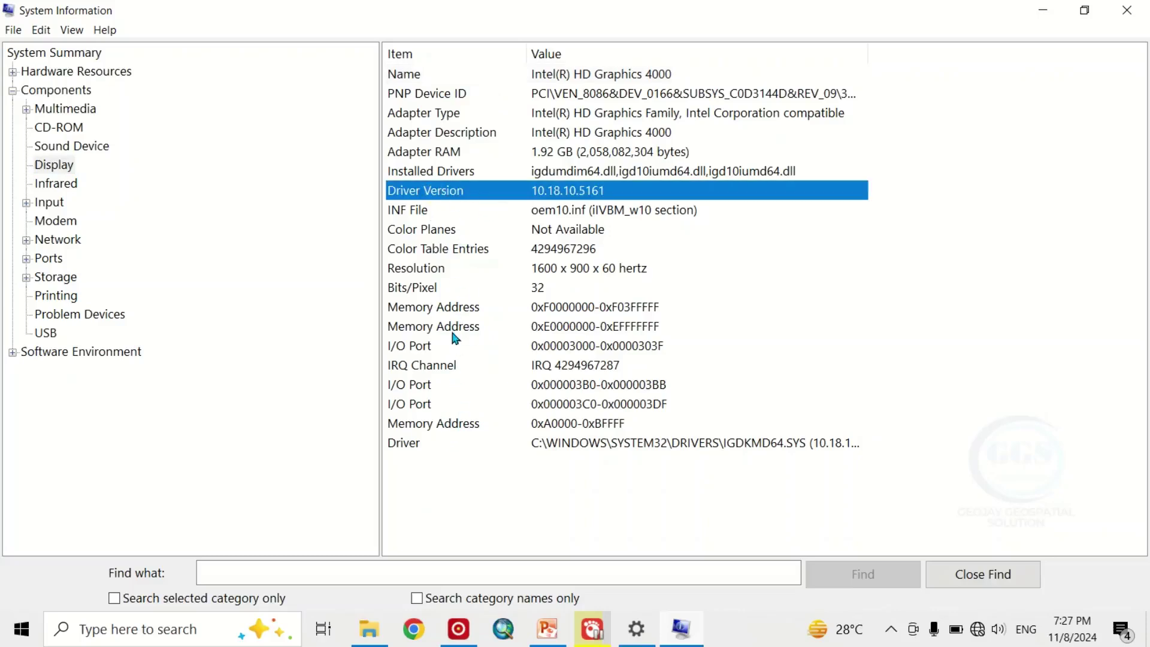
click(1042, 9)
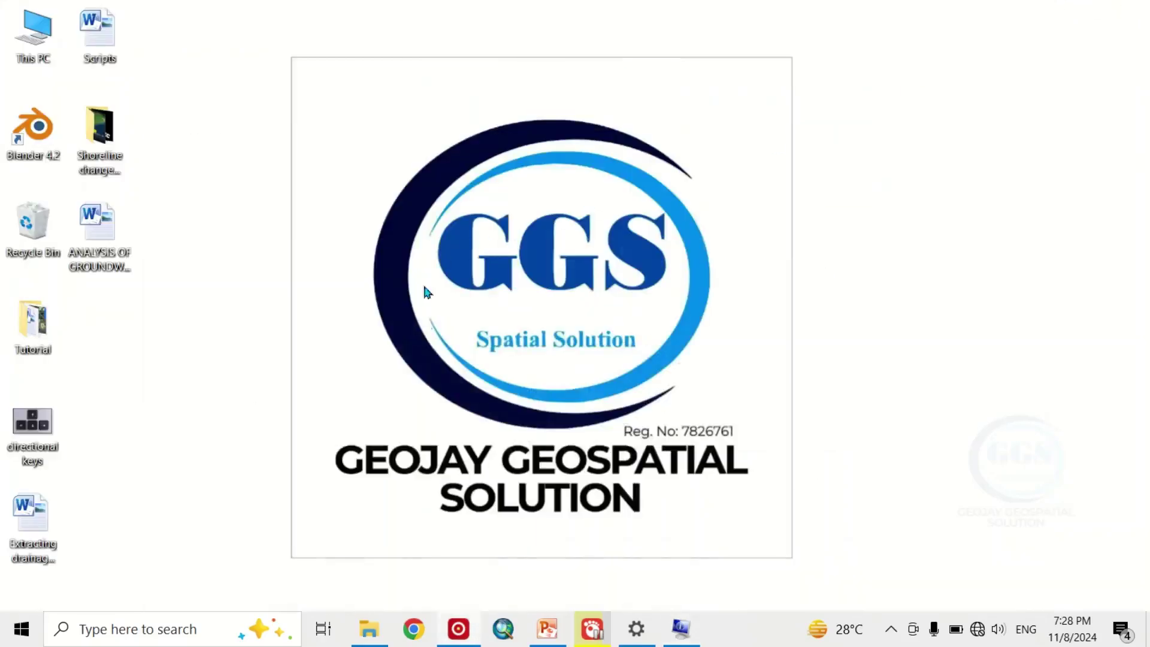
- Open This PC's Properties, review the device and Windows specifications, then go to the Storage page
right_click(26, 48)
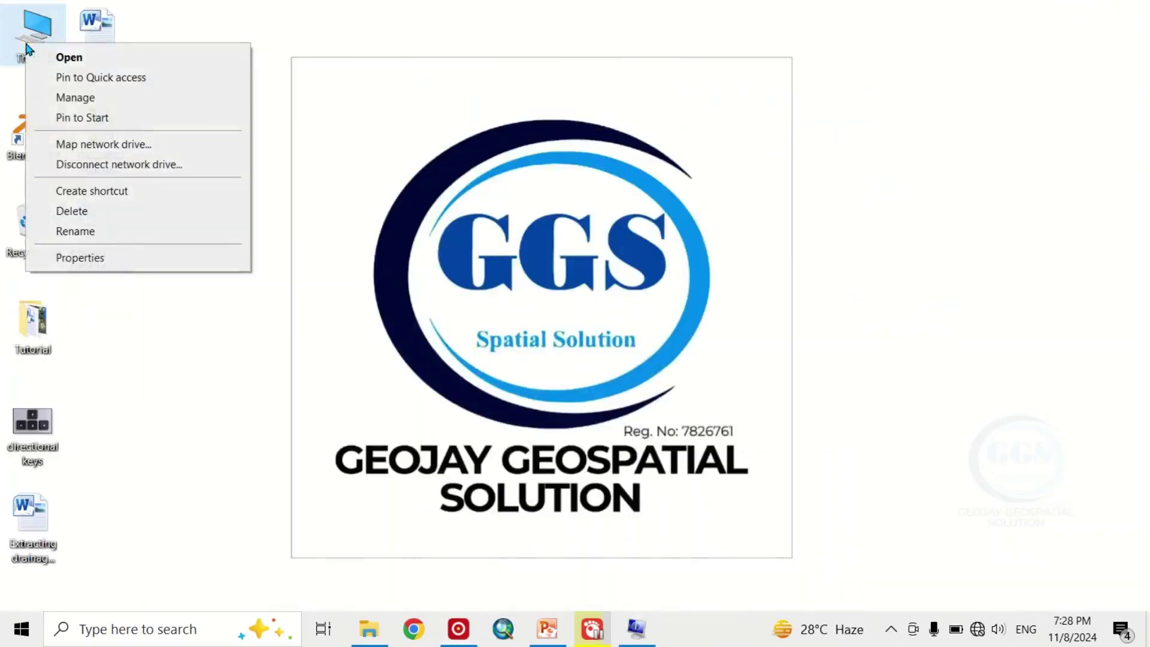
click(98, 256)
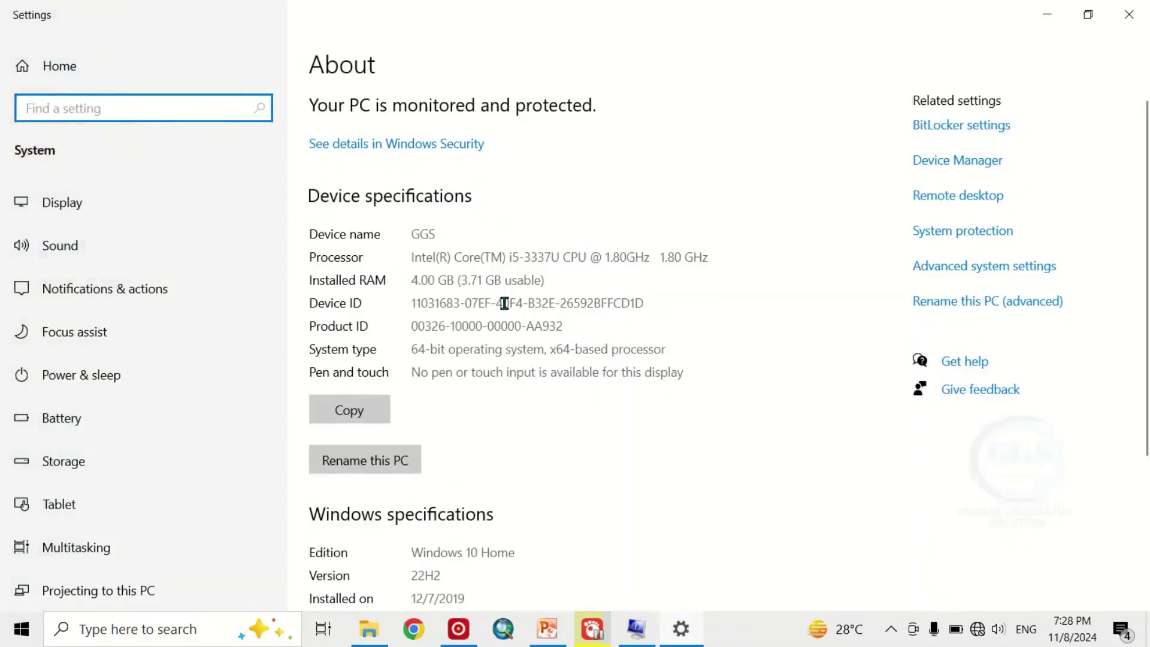
scroll(490, 294, down, 4)
scroll(479, 294, up, 1)
scroll(470, 315, up, 3)
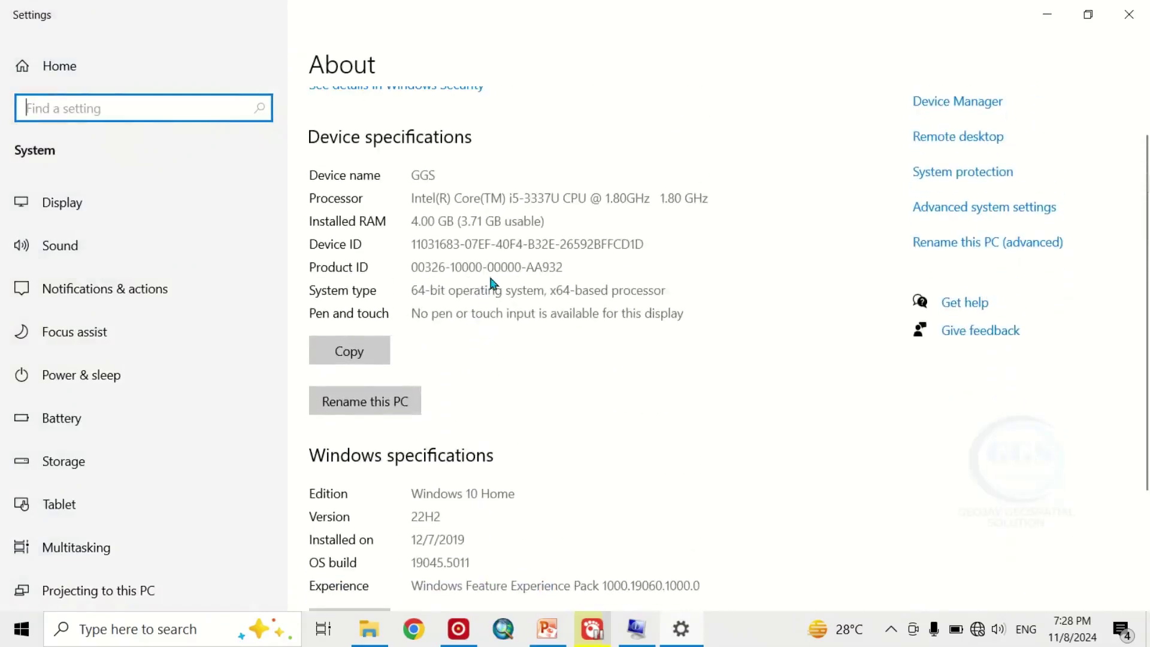
scroll(492, 288, down, 4)
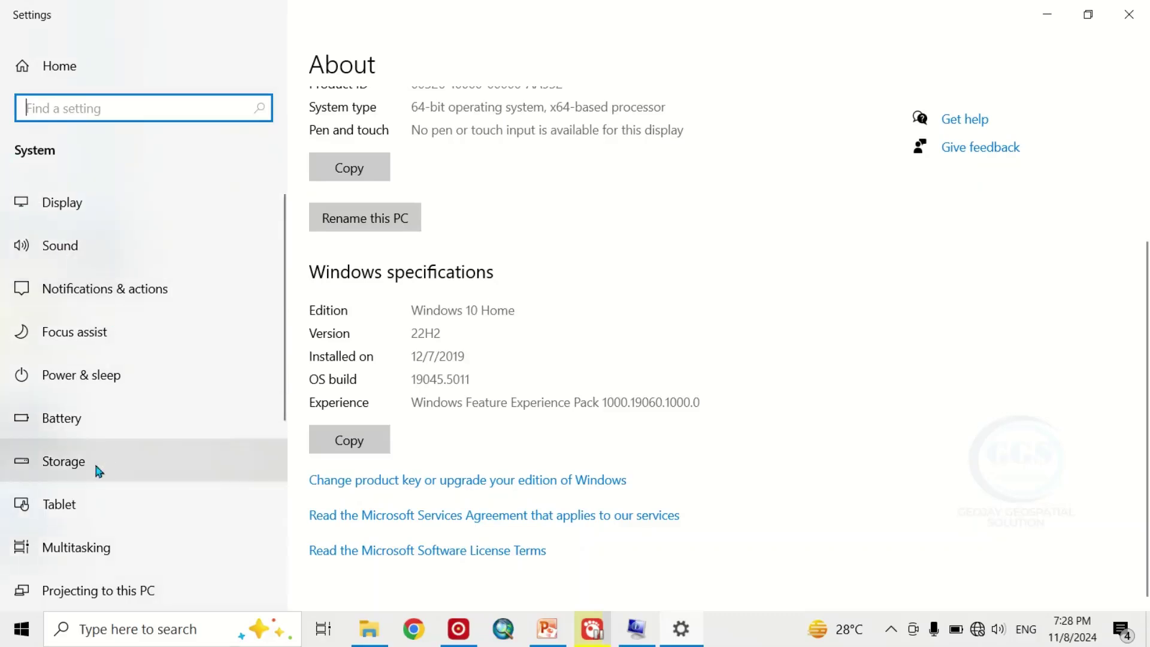
click(51, 470)
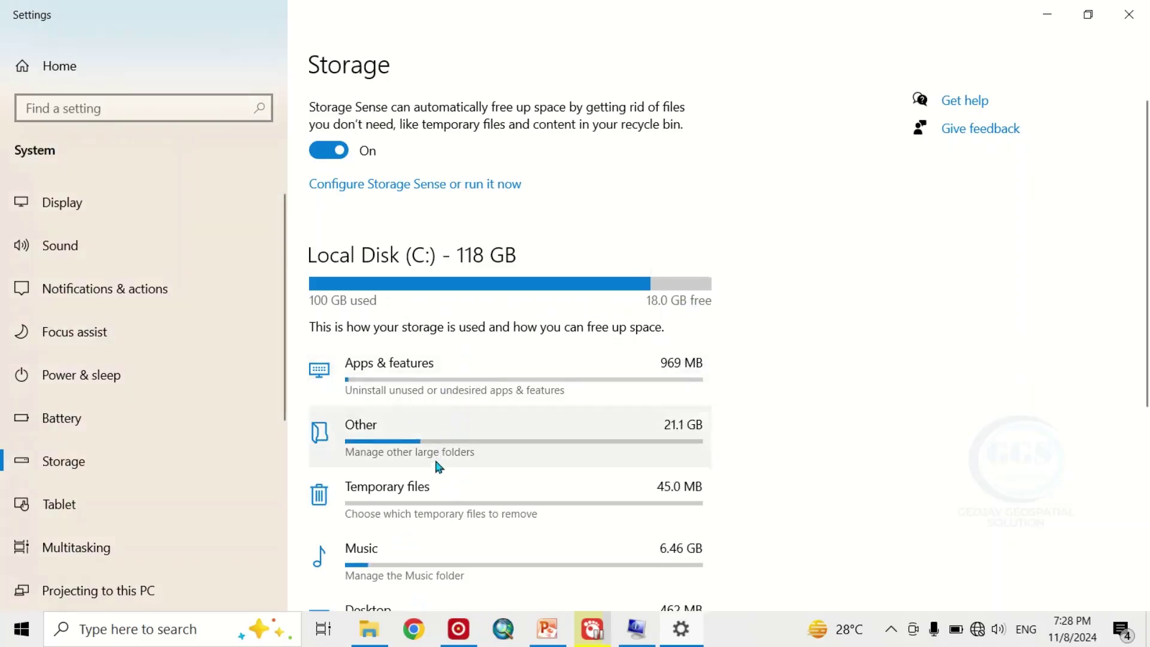
- Review Local Disk (C:) usage categories, 118 GB with 18.0 GB free, then close Settings
scroll(469, 438, down, 3)
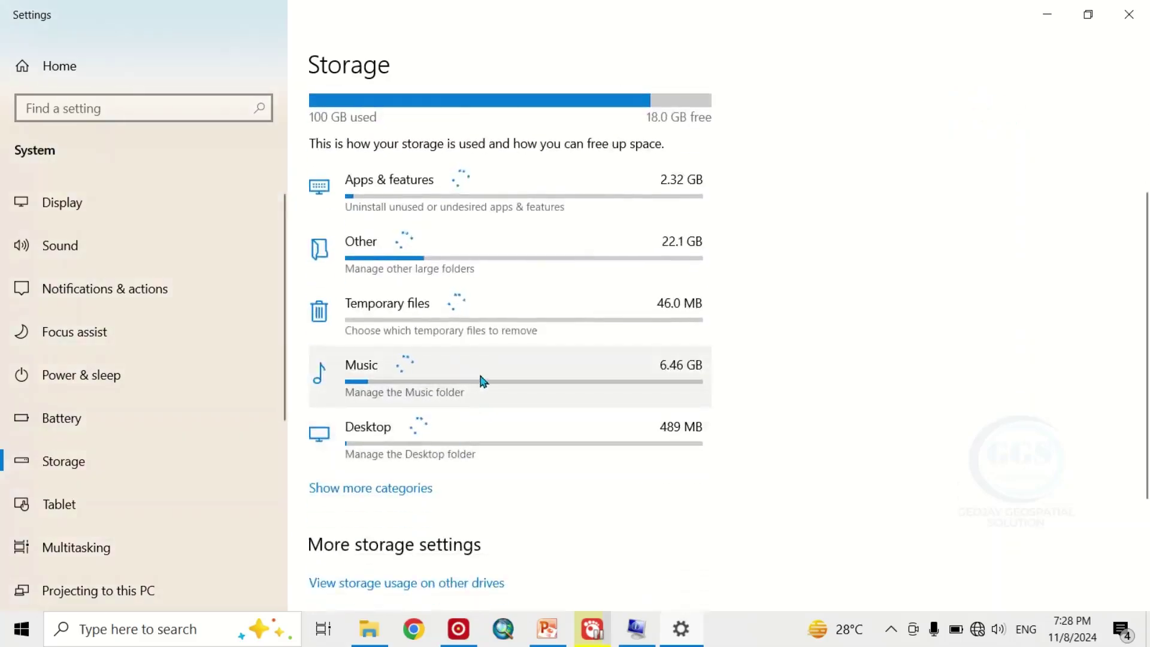
scroll(479, 378, up, 3)
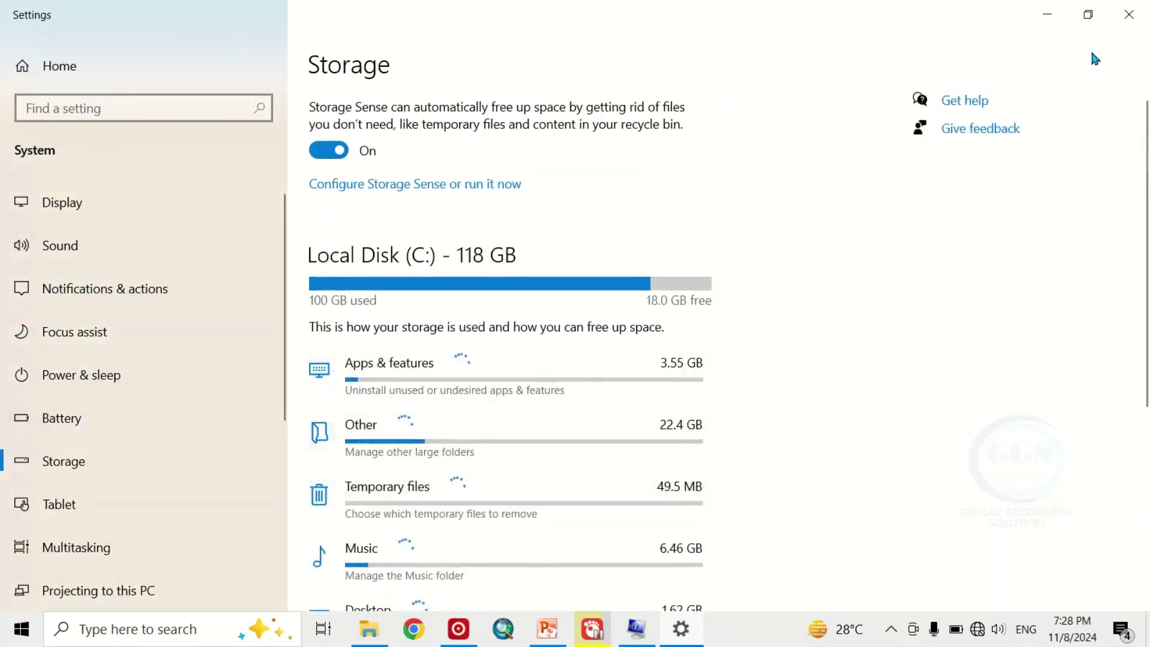
click(1046, 16)
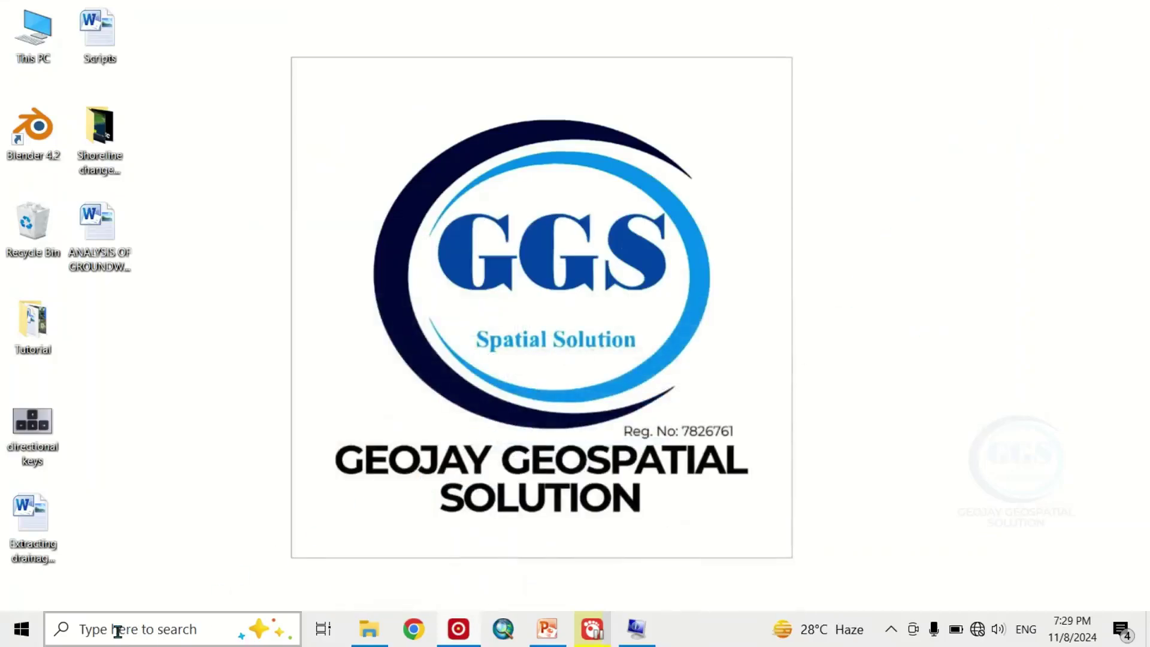
- Search for 'cmd' and launch Command Prompt from the results
click(100, 628)
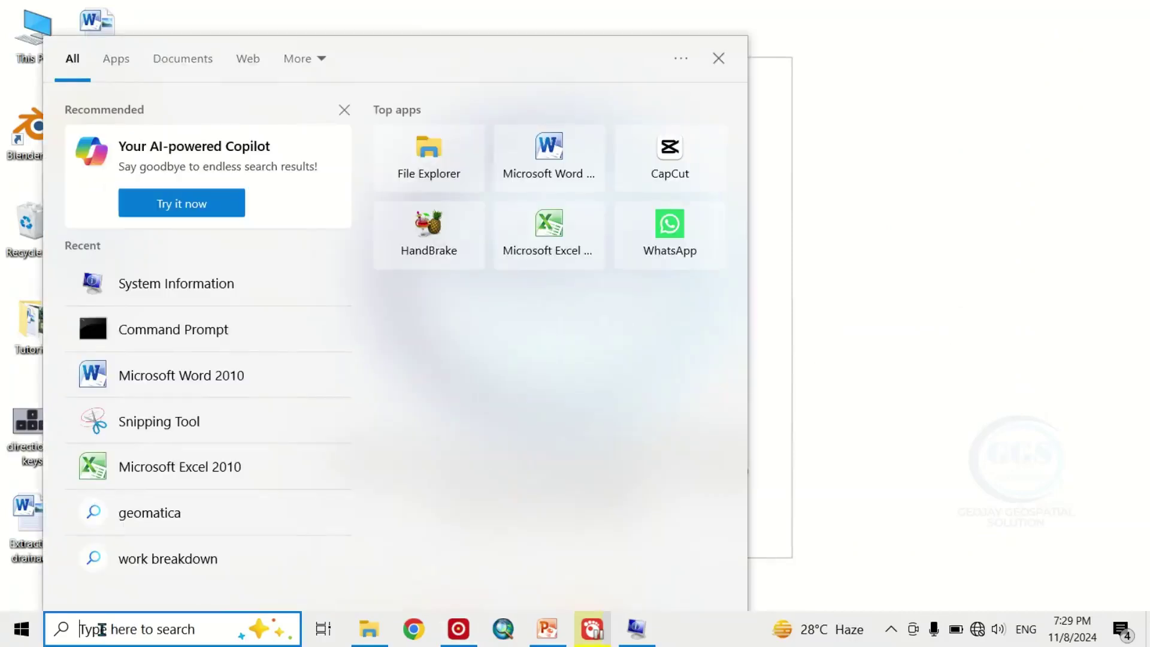
text(cmd)
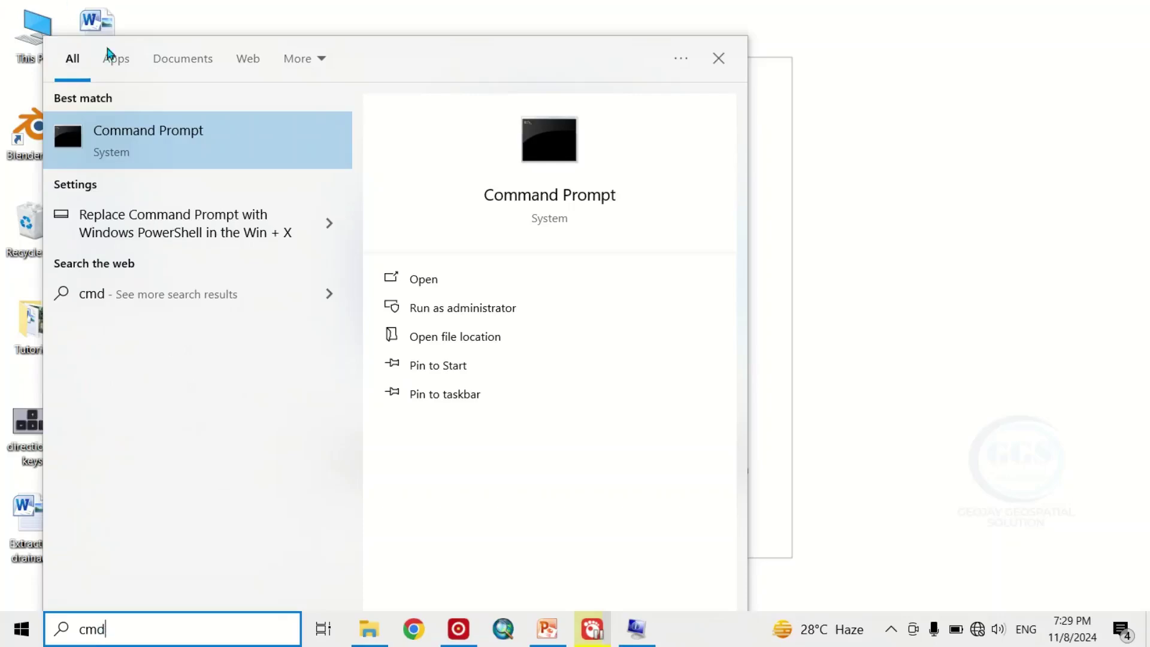
click(146, 129)
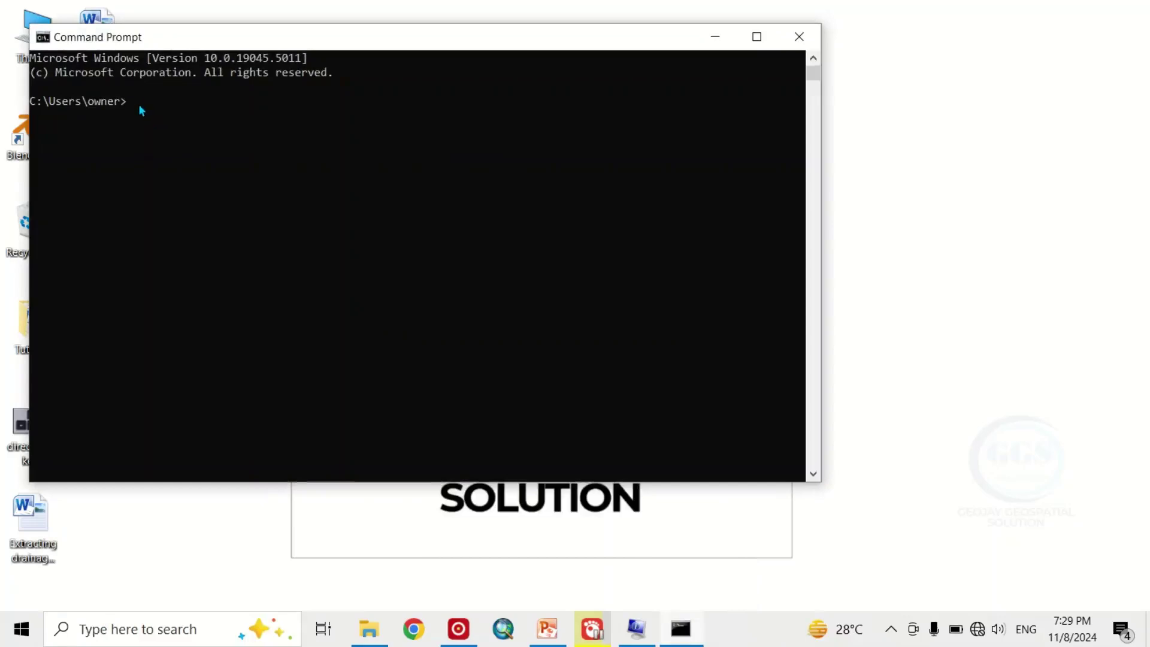
- Run systeminfo.exe, scroll through its full system report, then close Command Prompt
text(systeminfo.exe)
key(Return)
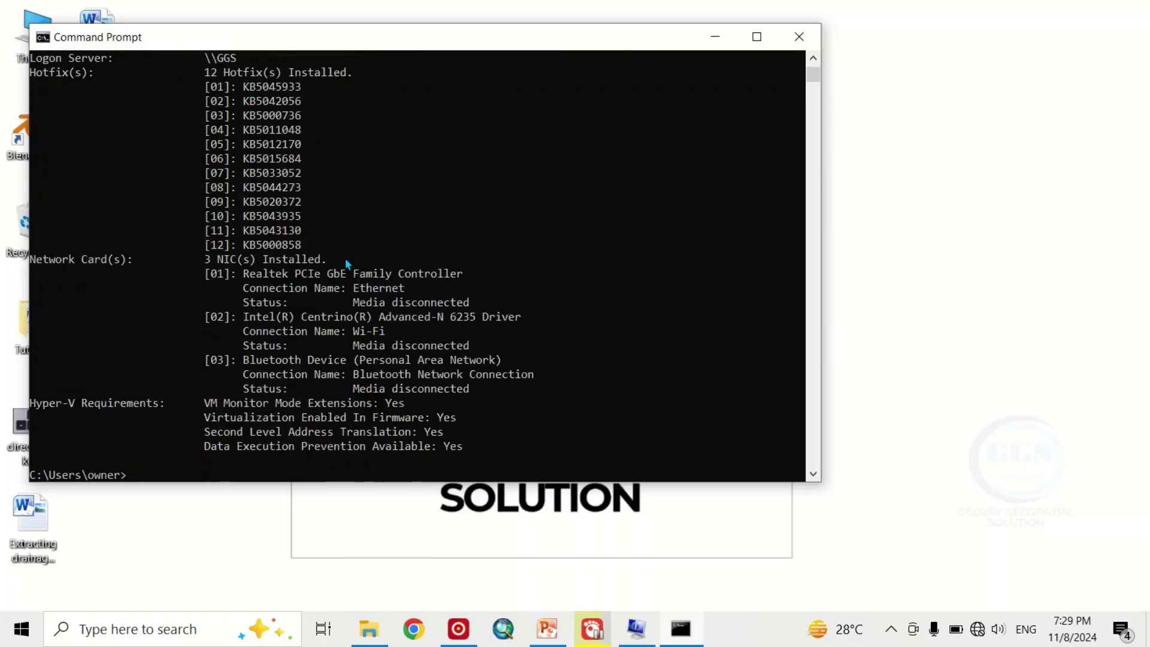
scroll(345, 259, up, 4)
scroll(347, 261, up, 5)
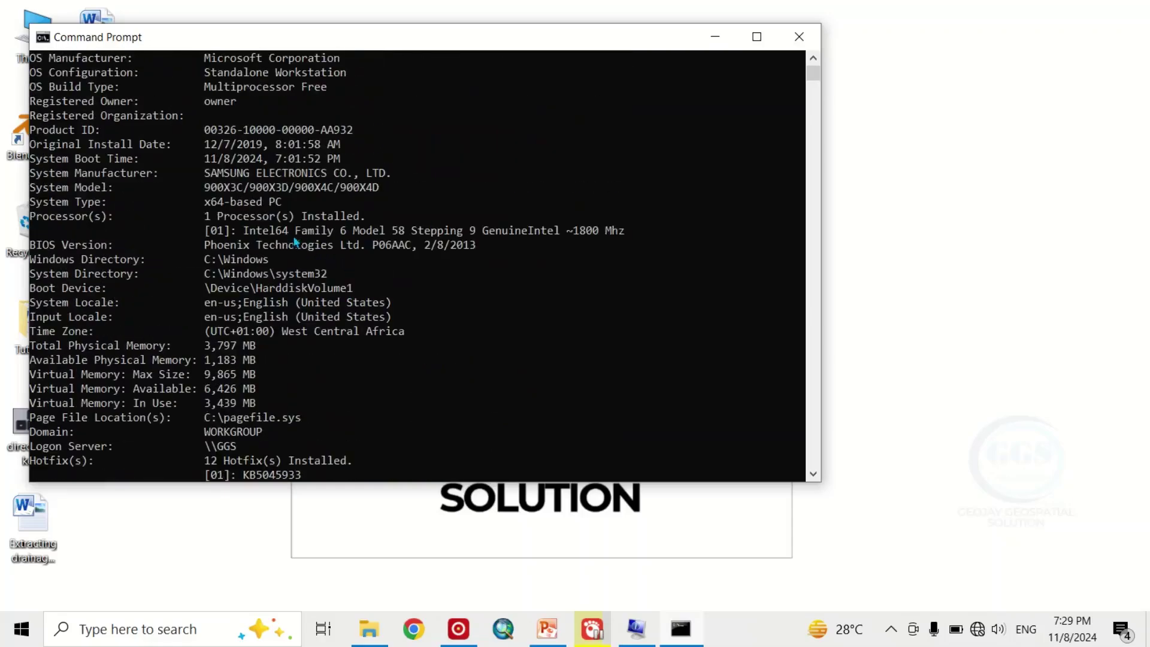
scroll(275, 248, up, 3)
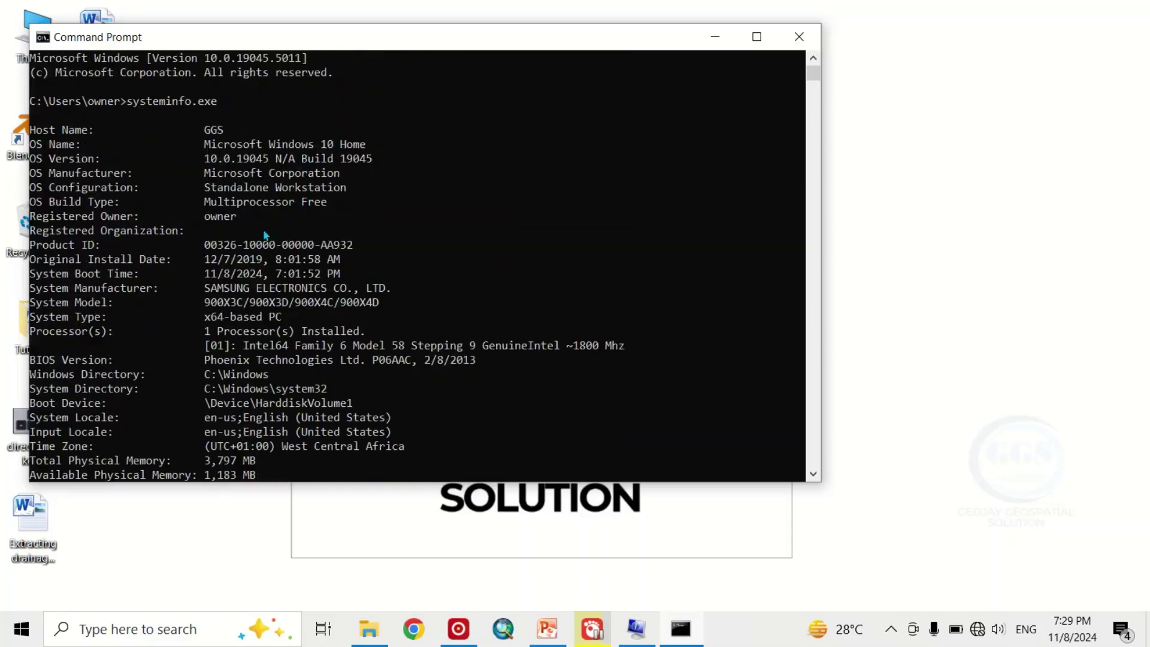
scroll(263, 240, down, 3)
scroll(267, 242, down, 5)
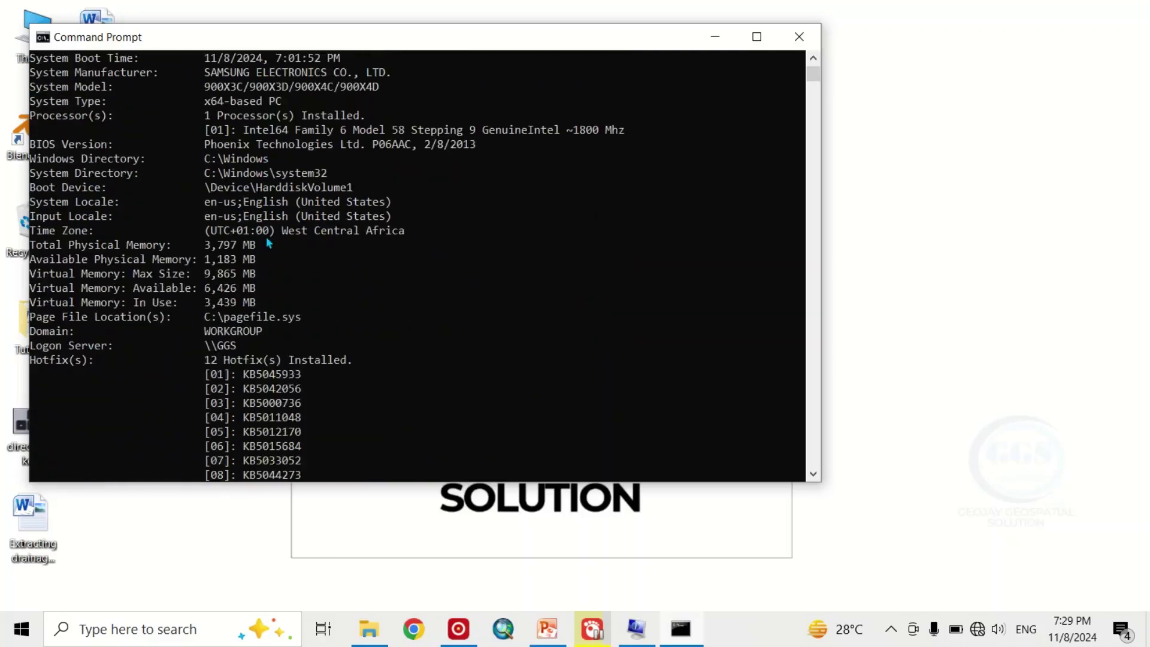
scroll(268, 242, down, 3)
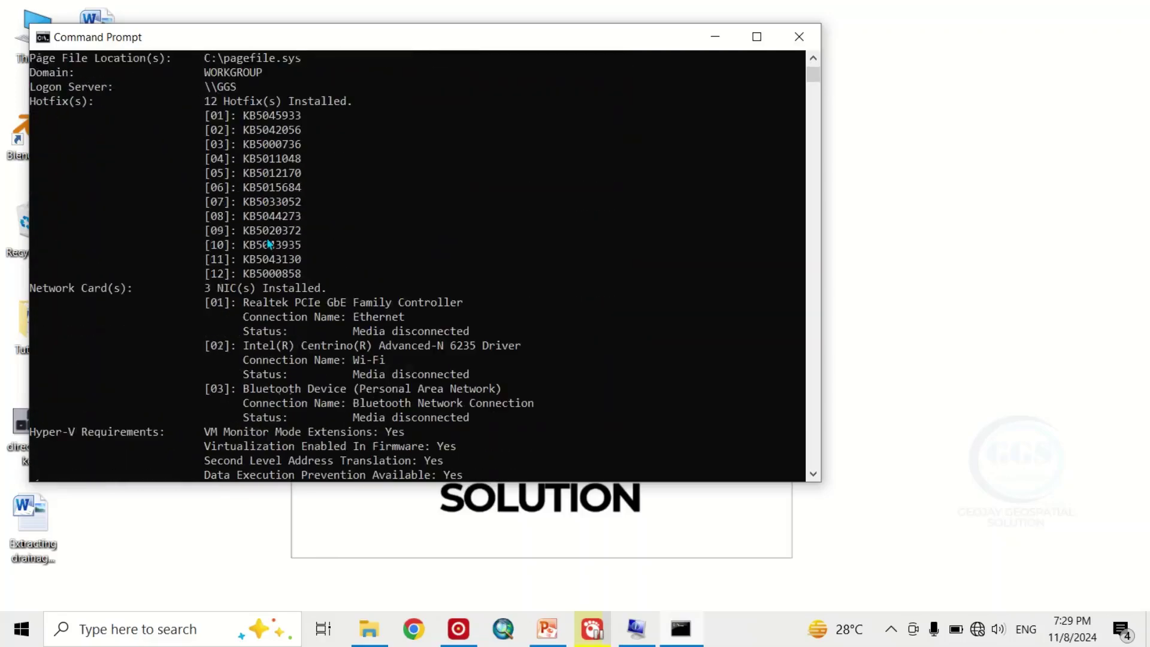
scroll(268, 242, down, 3)
scroll(268, 243, up, 5)
scroll(269, 245, up, 1)
click(794, 32)
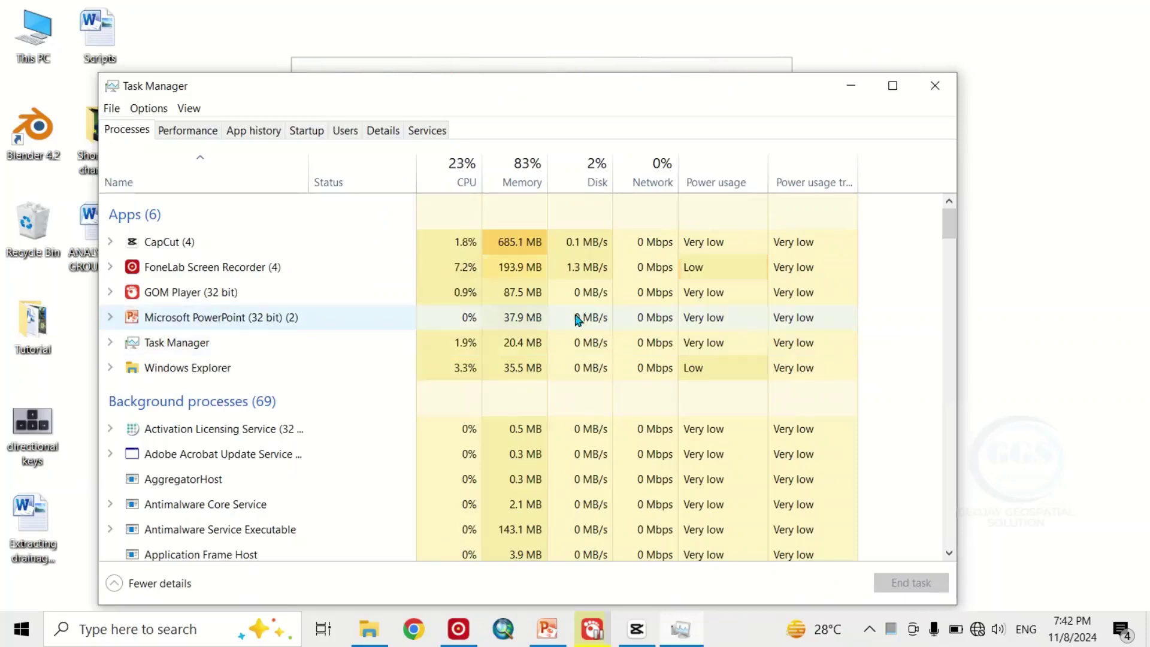
- Show Task Manager's Performance view: i5-3337U CPU with 2 cores, 4 logical processors, 1.80 GHz base
click(184, 133)
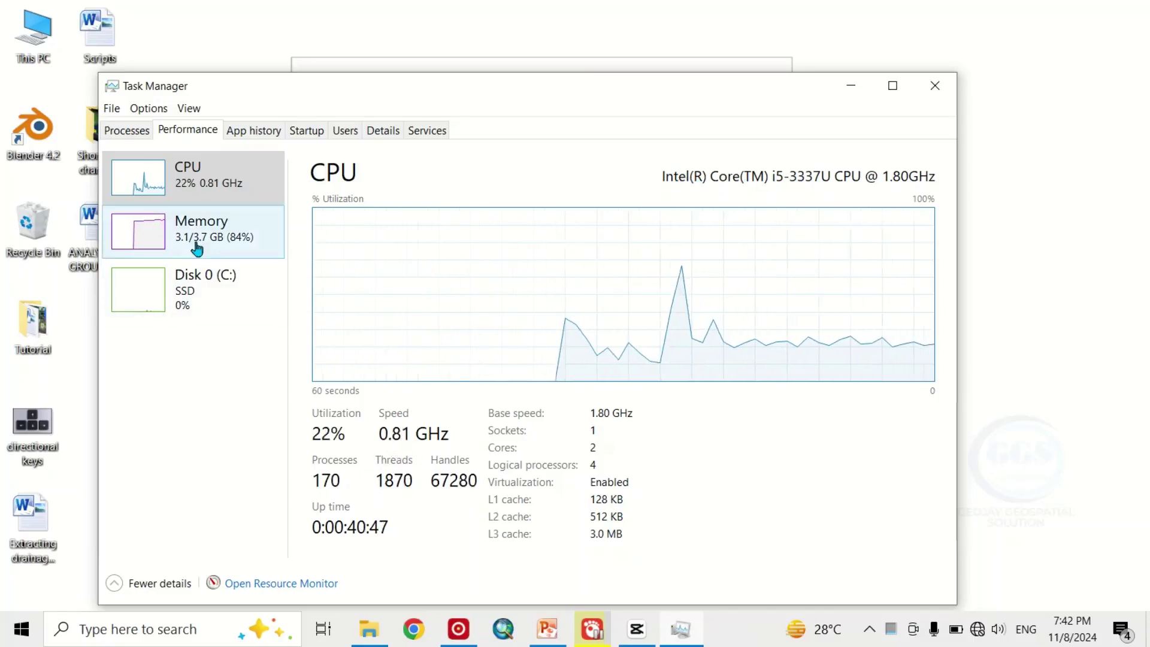
mouse_move(212, 301)
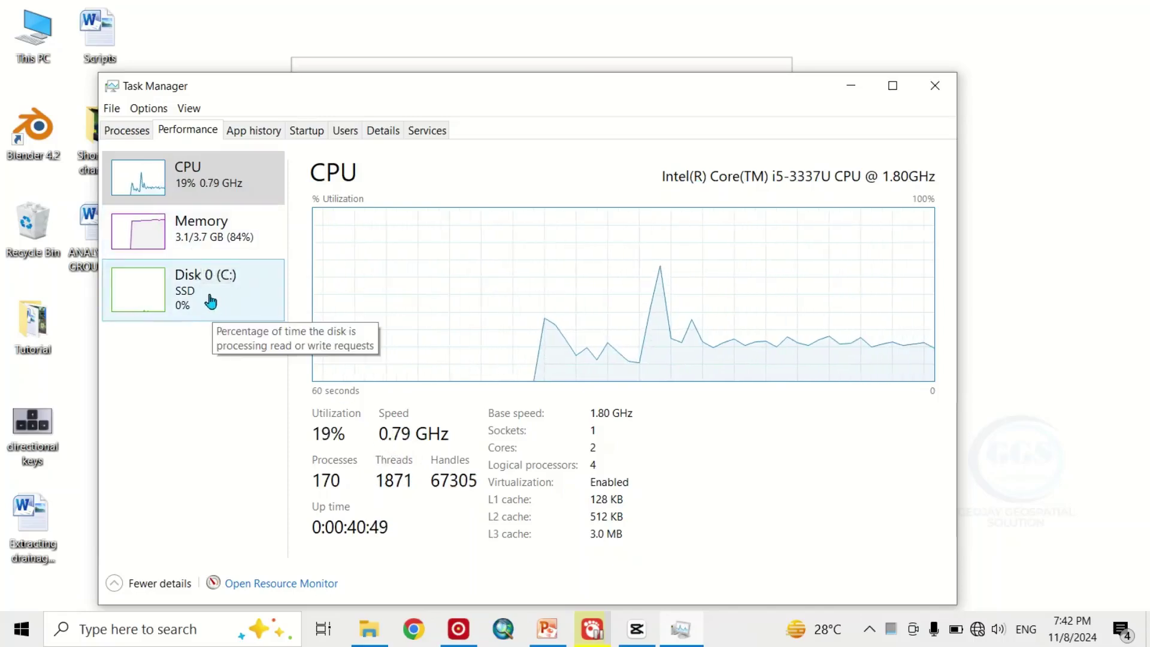